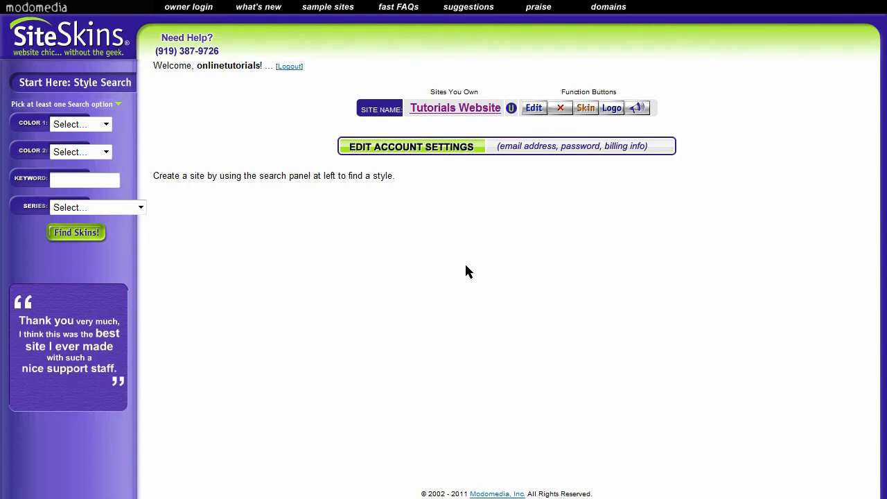
Step: Open the Tutorials Website for editing and add a subpage named "Text Editor" of type Text Editor under Our Photos
{"action": "left_click", "coordinate": [535, 108]}
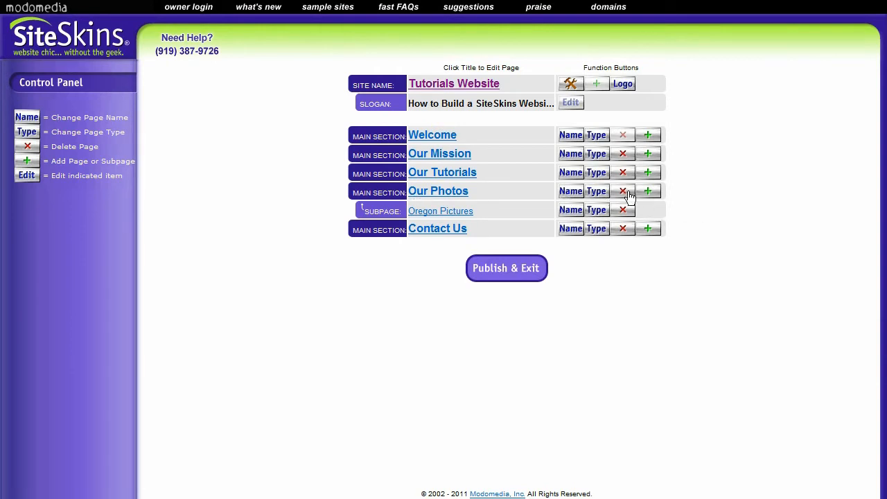
{"action": "left_click", "coordinate": [651, 193]}
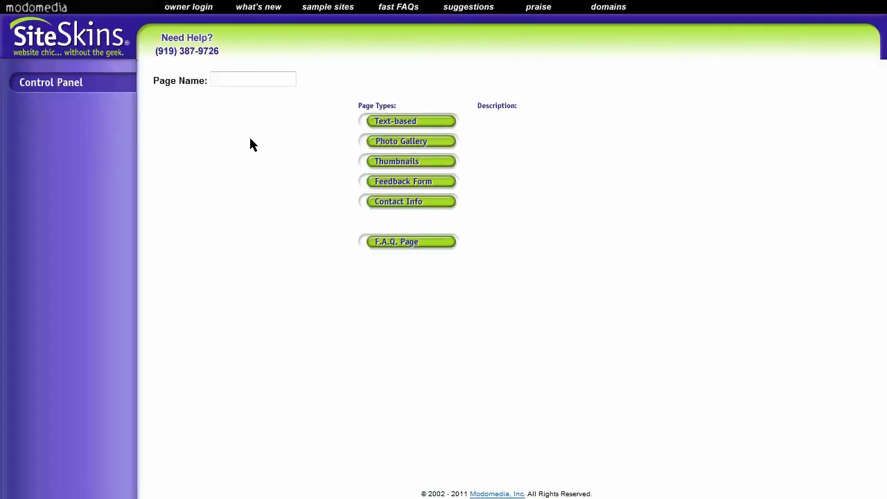
{"action": "left_click", "coordinate": [248, 77]}
{"action": "type", "text": "T"}
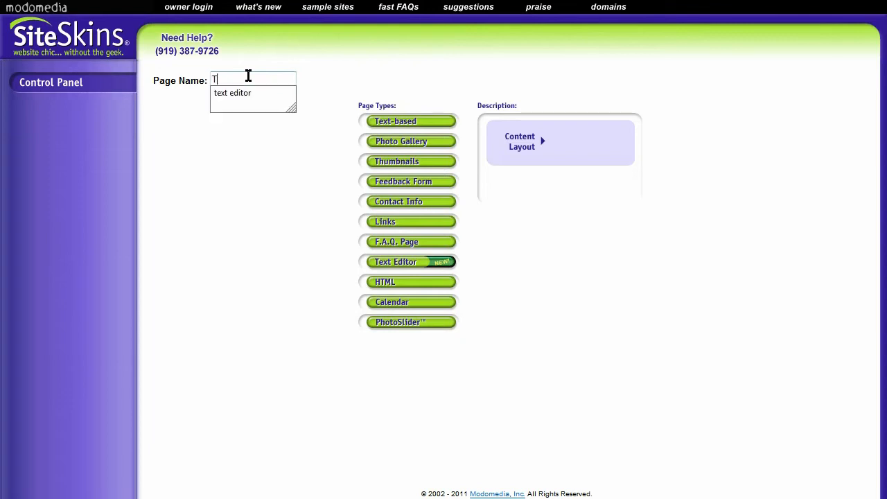
{"action": "type", "text": "ext Editor"}
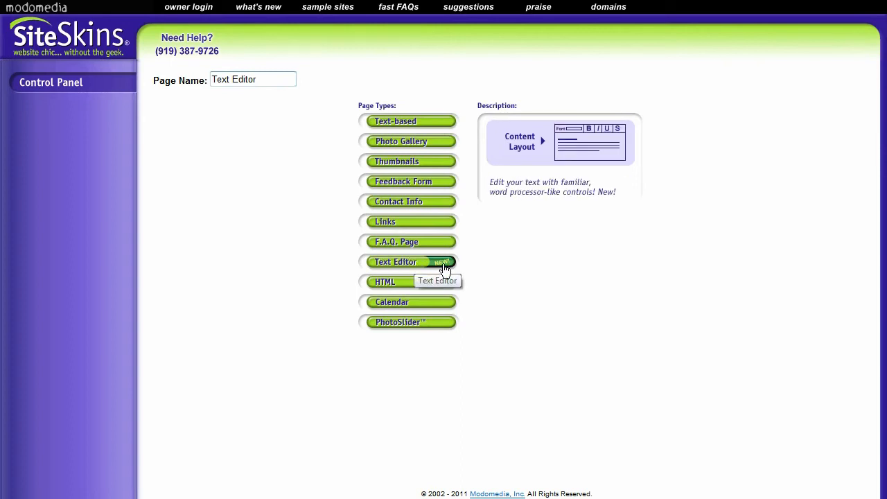
{"action": "left_click", "coordinate": [441, 268]}
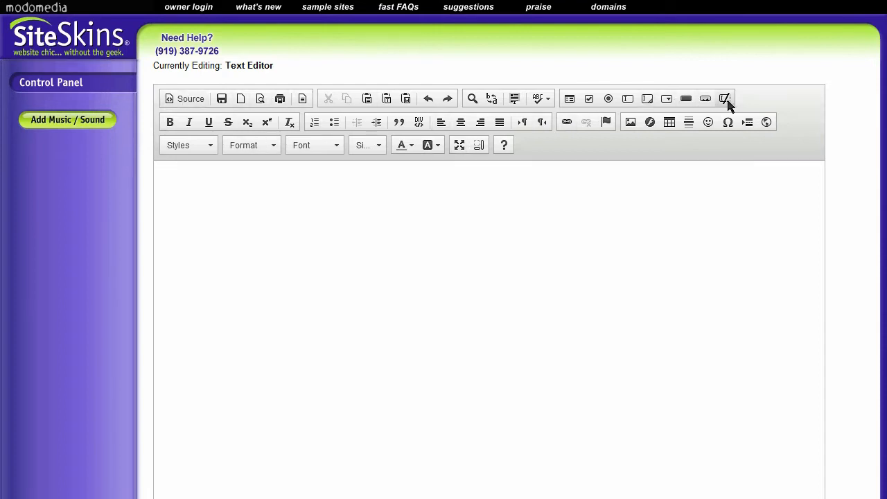
Step: Enter "Getting Started" as the first line of the page body
{"action": "left_click", "coordinate": [278, 201]}
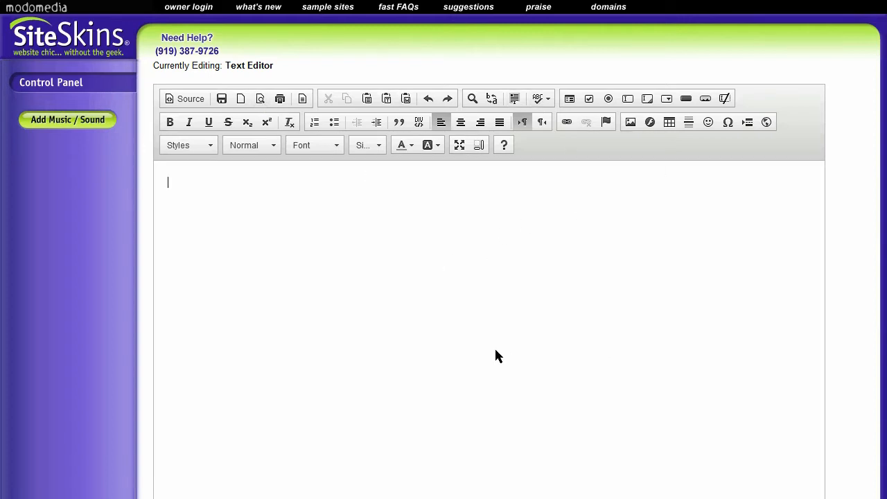
{"action": "left_click", "coordinate": [274, 187]}
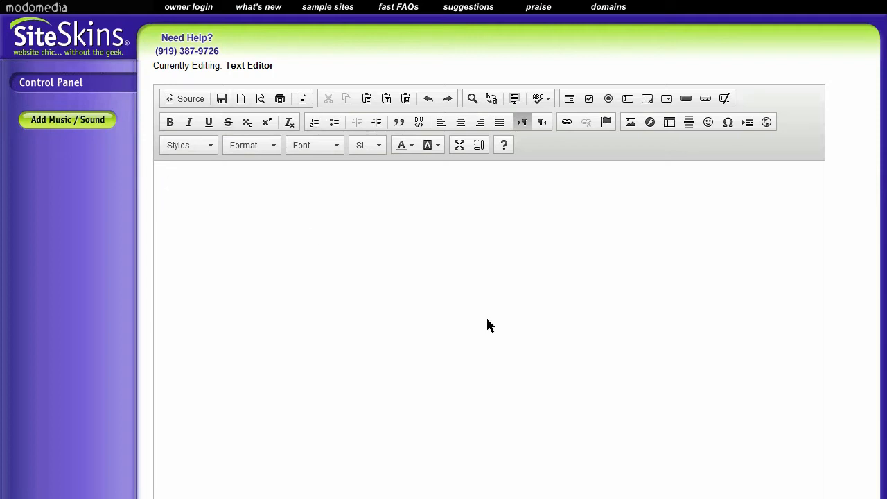
{"action": "type", "text": "Getting "}
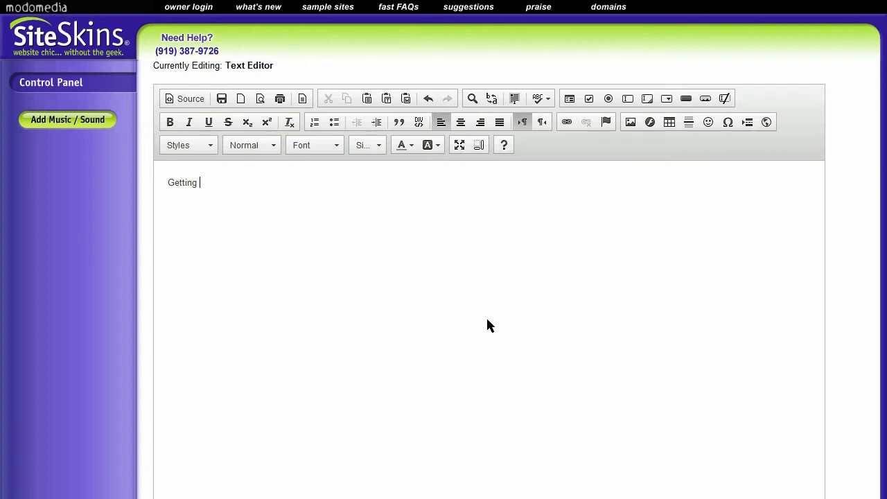
{"action": "type", "text": "Starting"}
{"action": "key", "text": "BackSpace"}
{"action": "key", "text": "BackSpace"}
{"action": "key", "text": "BackSpace"}
{"action": "type", "text": "ed"}
{"action": "key", "text": "Return"}
Step: Write the sentence "We can edit our text like this." in the paragraph below the heading
{"action": "type", "text": "We can"}
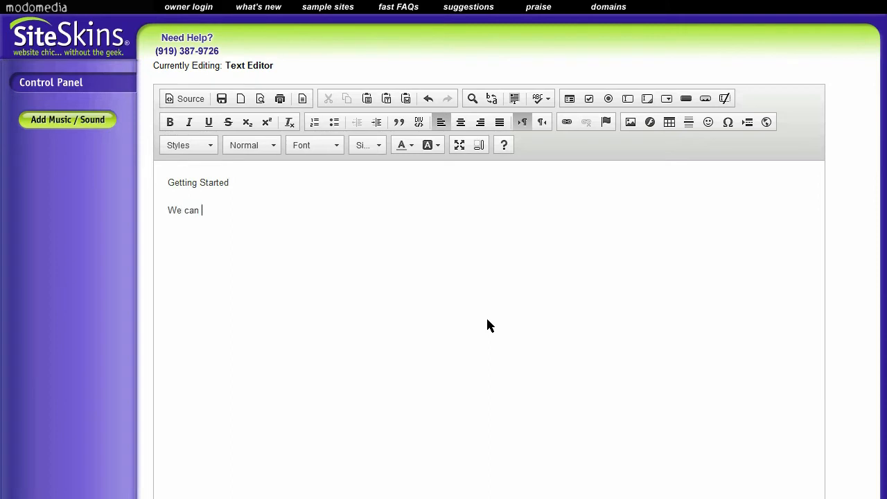
{"action": "type", "text": " edit our text like this."}
Step: Make the "Getting Started" heading bold and italicize the words "edit our text" in the sentence below
{"action": "left_click_drag", "start_coordinate": [228, 180], "coordinate": [190, 174]}
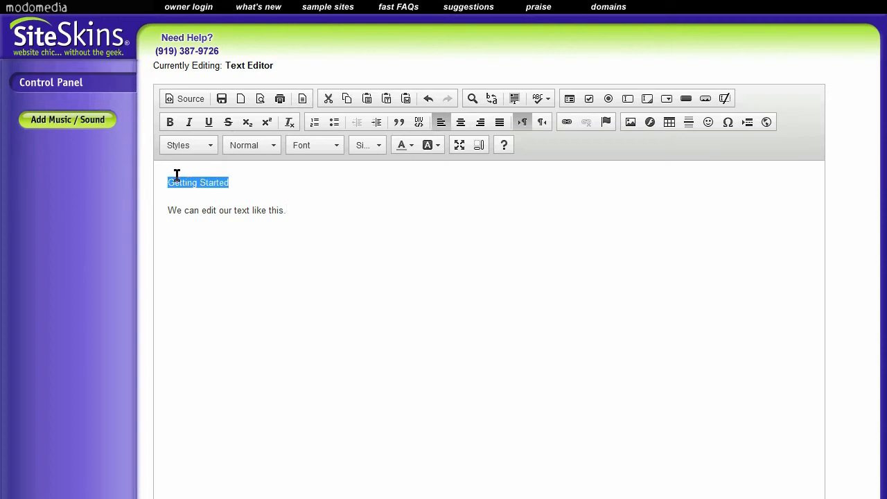
{"action": "left_click", "coordinate": [170, 122]}
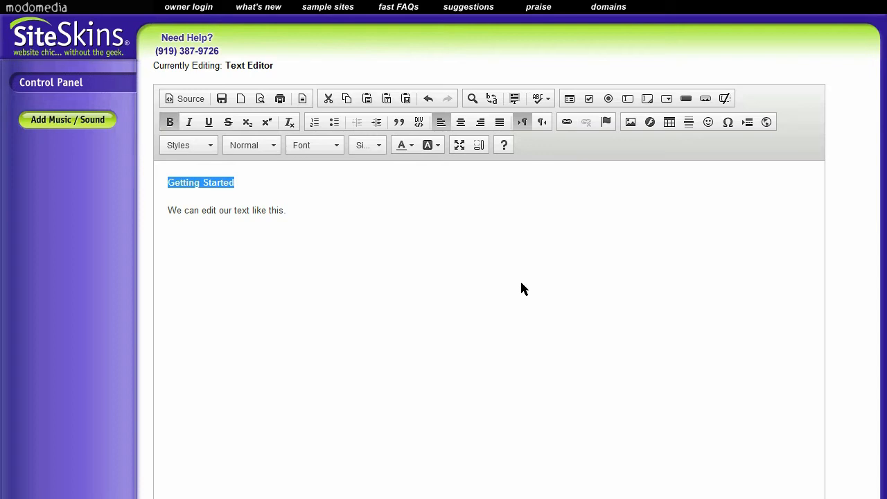
{"action": "left_click", "coordinate": [277, 210]}
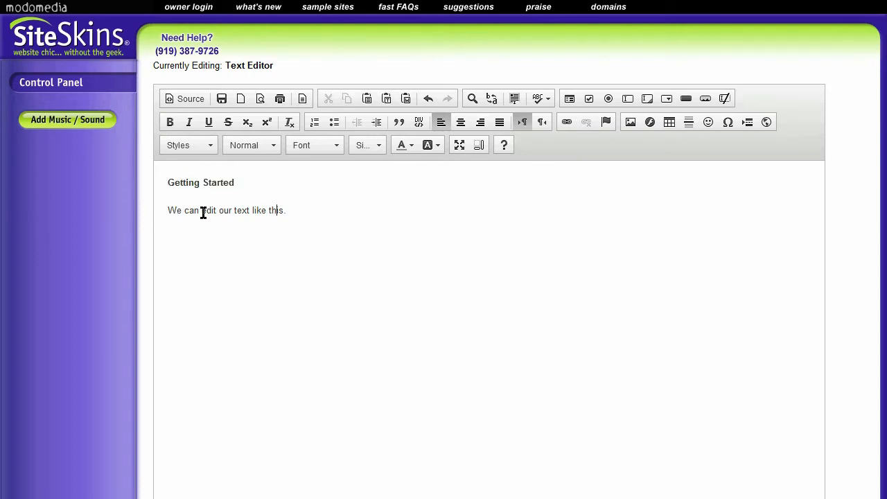
{"action": "left_click_drag", "start_coordinate": [202, 210], "coordinate": [251, 211]}
{"action": "left_click", "coordinate": [189, 122]}
{"action": "left_click", "coordinate": [311, 210]}
Step: Underline the word "Getting" in the heading
{"action": "double_click", "coordinate": [182, 182]}
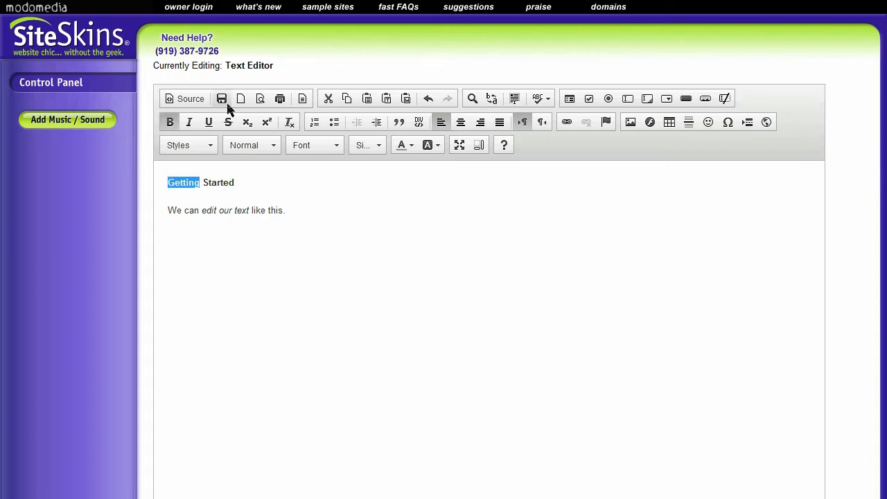
{"action": "left_click", "coordinate": [208, 122]}
{"action": "left_click", "coordinate": [332, 236]}
Step: Apply a dark green background color to the whole sentence below the heading
{"action": "left_click_drag", "start_coordinate": [285, 211], "coordinate": [138, 212]}
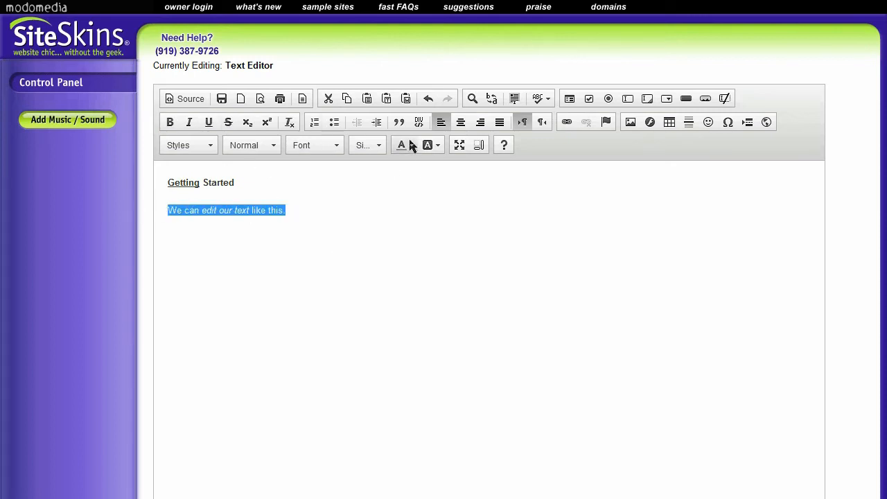
{"action": "left_click", "coordinate": [436, 145]}
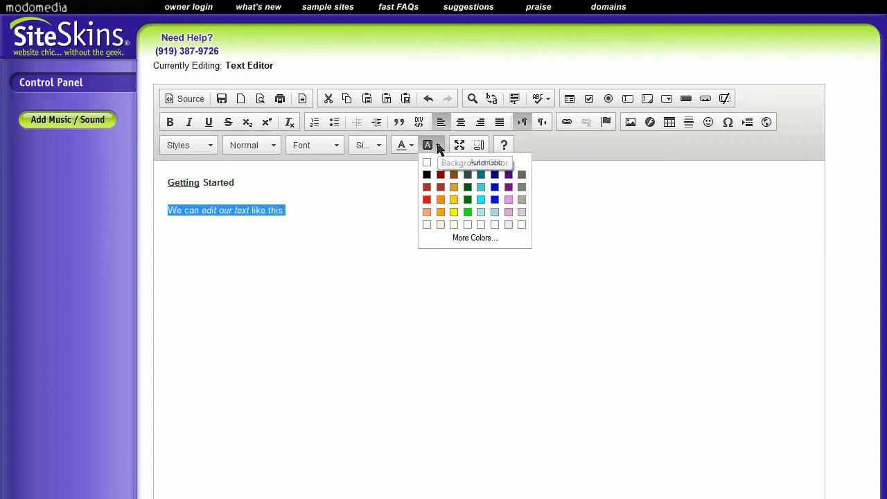
{"action": "left_click", "coordinate": [467, 187]}
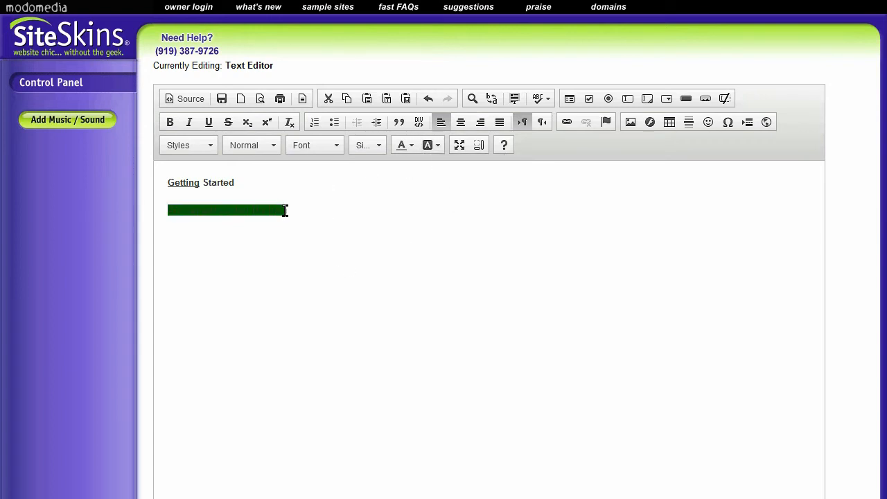
Step: Reset the background color of the sentence below the heading to Automatic
{"action": "left_click_drag", "start_coordinate": [286, 210], "coordinate": [157, 211]}
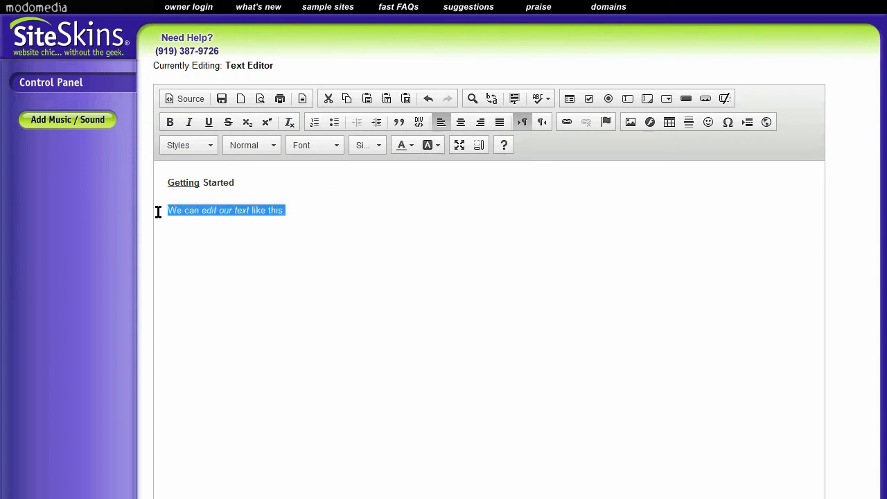
{"action": "left_click", "coordinate": [440, 144]}
{"action": "left_click", "coordinate": [430, 163]}
{"action": "left_click", "coordinate": [404, 192]}
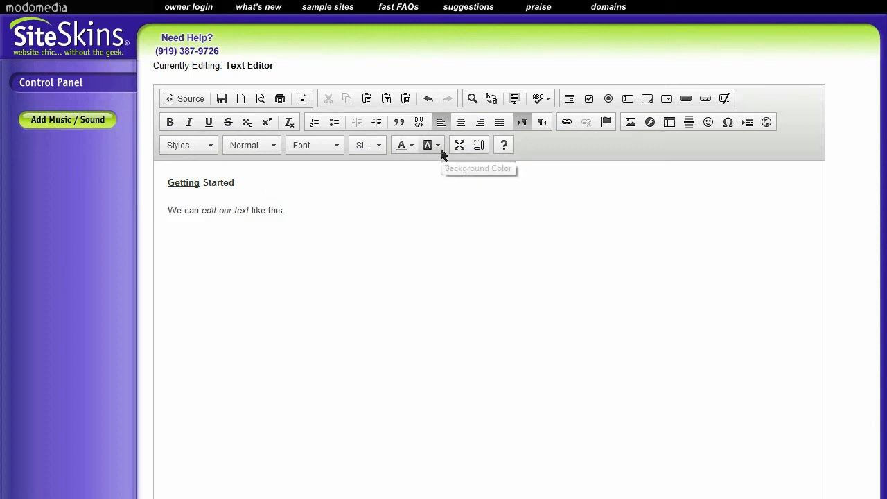
Step: Change the text color of the sentence "We can edit our text like this." to dark red
{"action": "left_click_drag", "start_coordinate": [289, 210], "coordinate": [157, 225]}
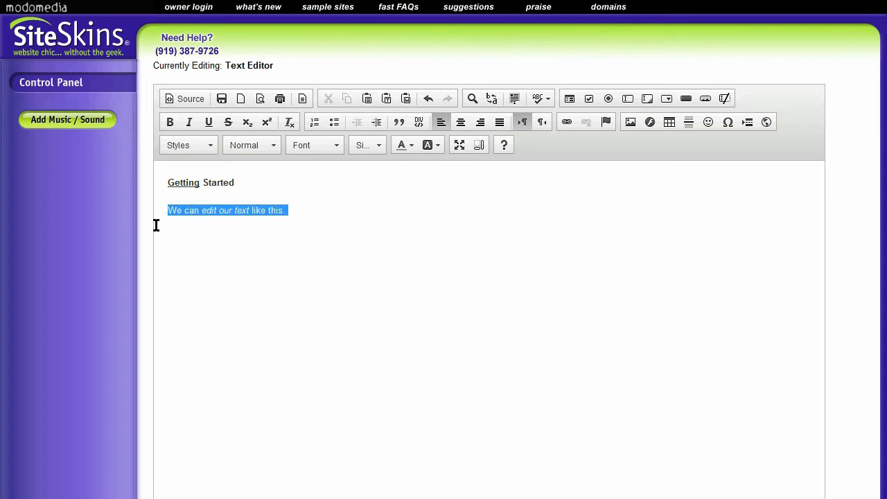
{"action": "left_click", "coordinate": [406, 145]}
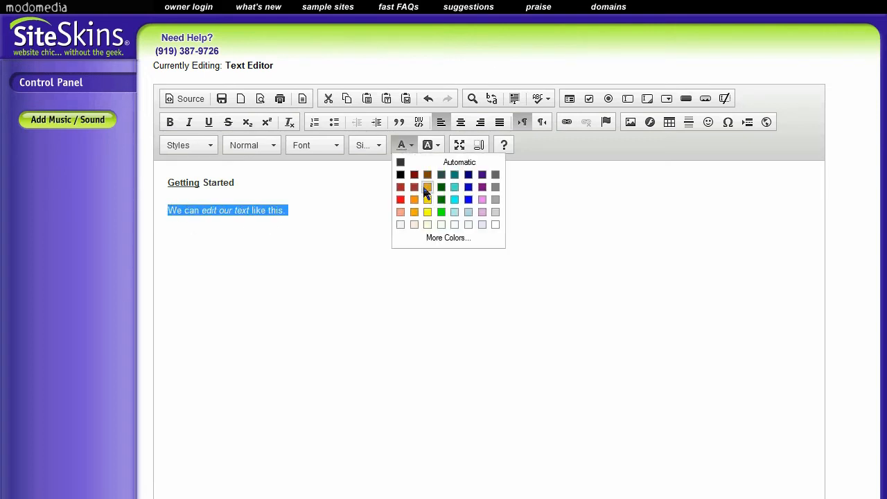
{"action": "left_click", "coordinate": [415, 175]}
{"action": "left_click", "coordinate": [397, 213]}
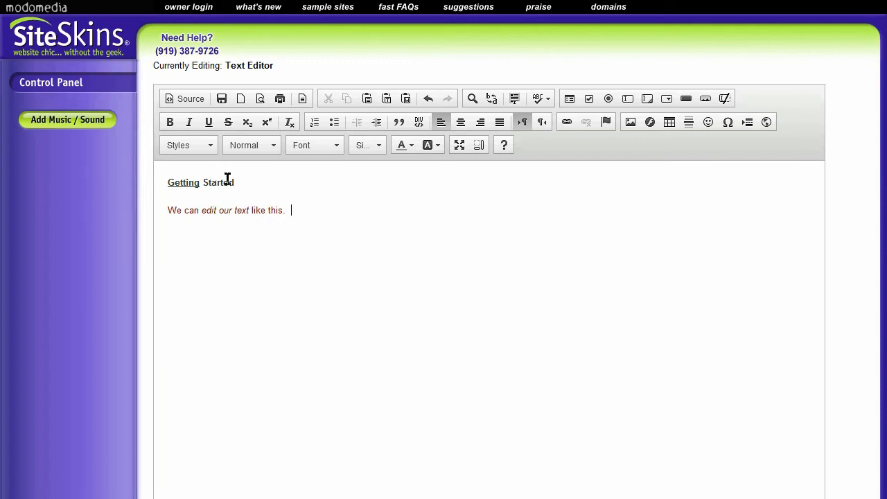
Step: Set the font size of the "Getting Started" heading to 18
{"action": "left_click_drag", "start_coordinate": [237, 182], "coordinate": [161, 181]}
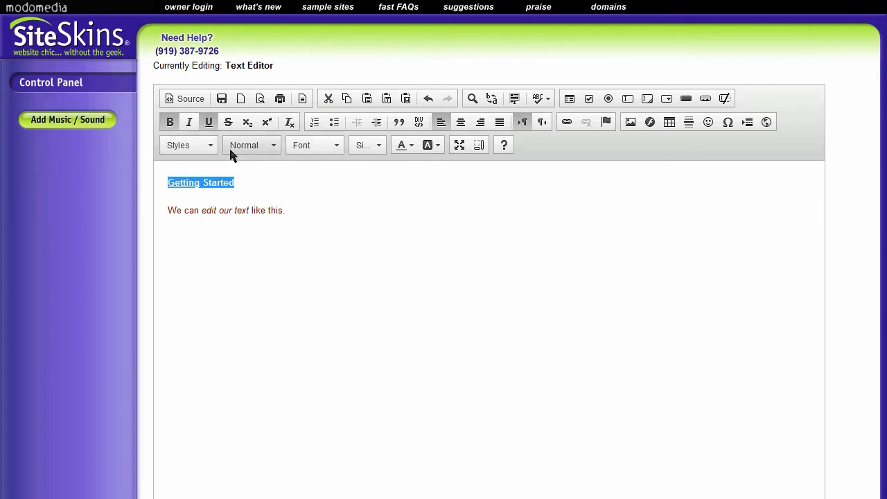
{"action": "left_click", "coordinate": [379, 147]}
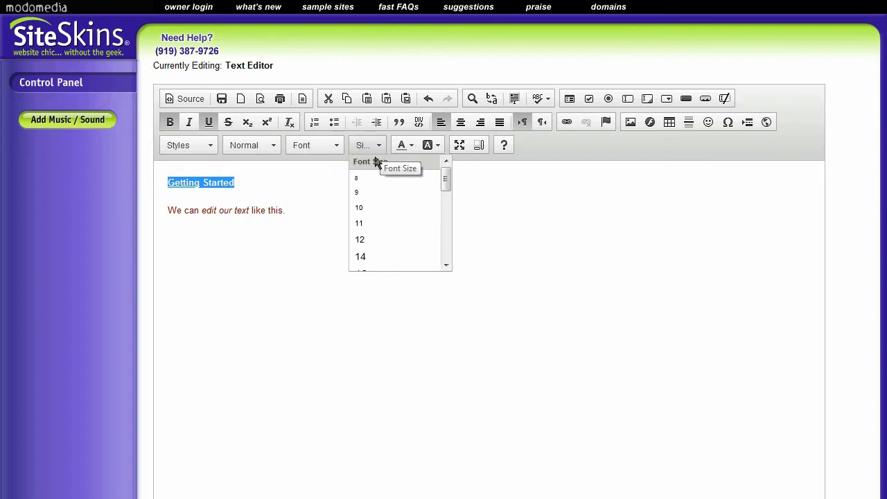
{"action": "left_click_drag", "start_coordinate": [446, 178], "coordinate": [448, 205]}
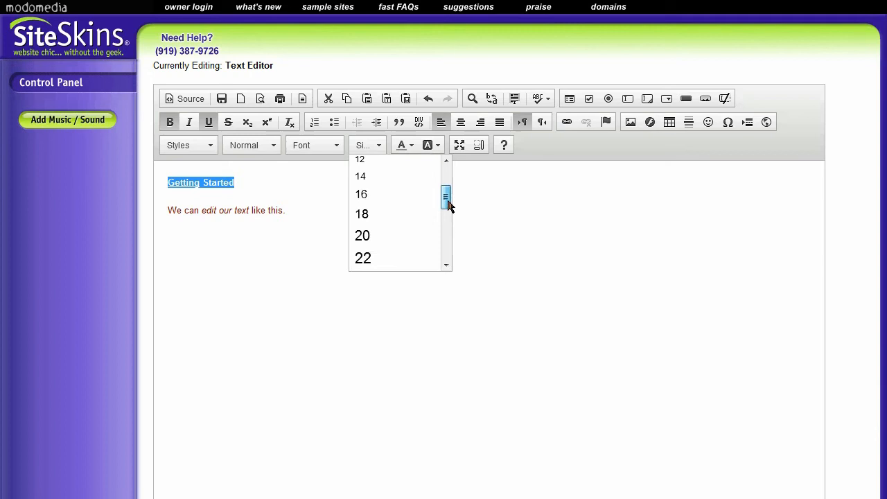
{"action": "left_click", "coordinate": [400, 215]}
{"action": "left_click", "coordinate": [326, 183]}
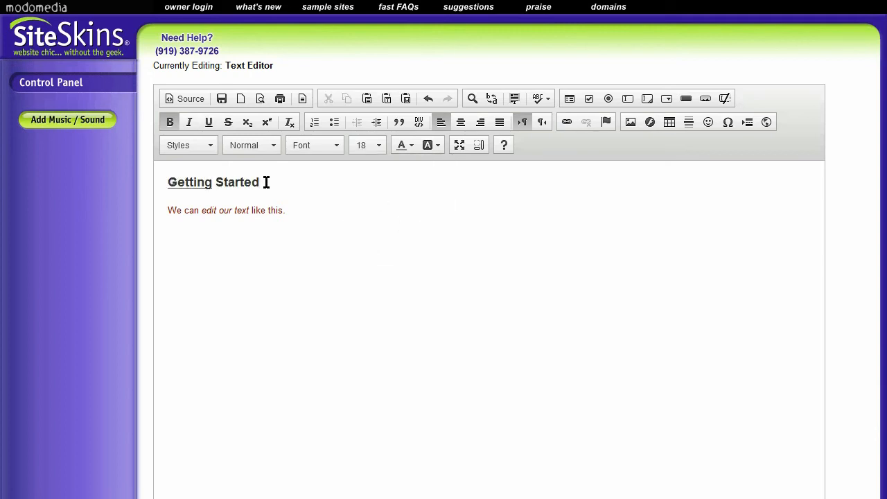
Step: Add a colon after "Getting Started" and remove the underline from the heading
{"action": "type", "text": ":"}
{"action": "left_click_drag", "start_coordinate": [264, 182], "coordinate": [133, 174]}
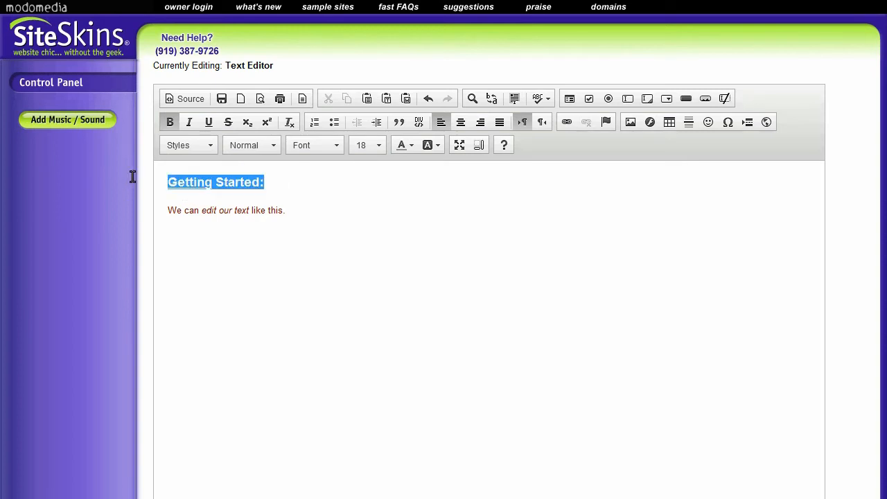
{"action": "left_click", "coordinate": [209, 123]}
{"action": "left_click", "coordinate": [338, 194]}
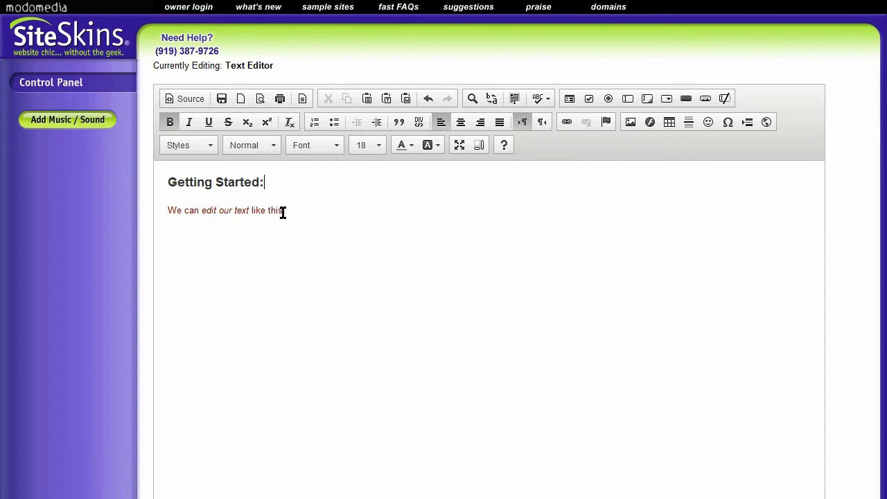
Step: Create a bulleted list below the sentence with the items "Step One", "Step Two" and "Step Three"
{"action": "left_click", "coordinate": [317, 210]}
{"action": "left_click", "coordinate": [335, 123]}
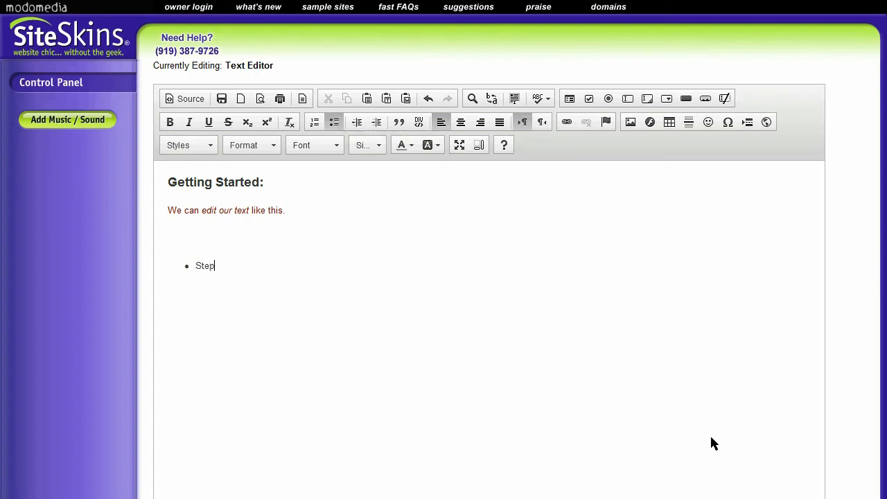
{"action": "type", "text": "Step One "}
{"action": "type", "text": "Step Two"}
{"action": "key", "text": "Return"}
{"action": "type", "text": "Step Three"}
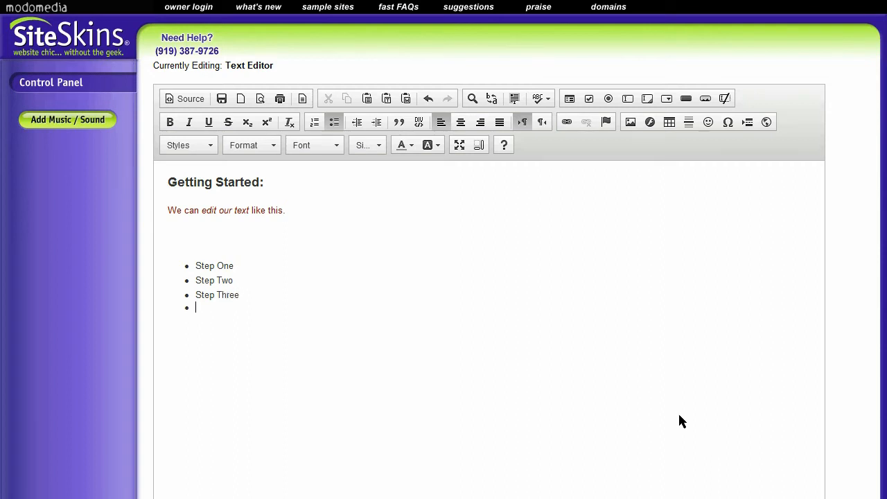
Step: Try to turn off bullet formatting from the end of the "Step Three" item, and undo that change
{"action": "key", "text": "BackSpace"}
{"action": "left_click", "coordinate": [334, 123]}
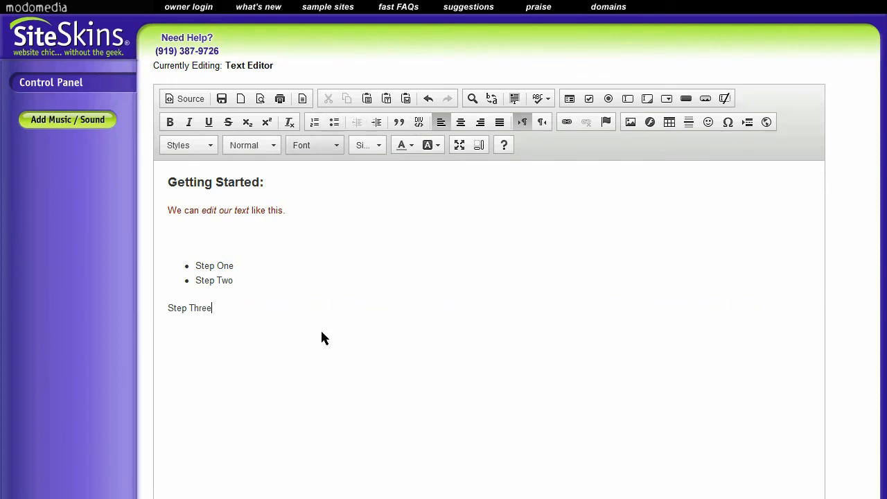
{"action": "key", "text": "ctrl+z"}
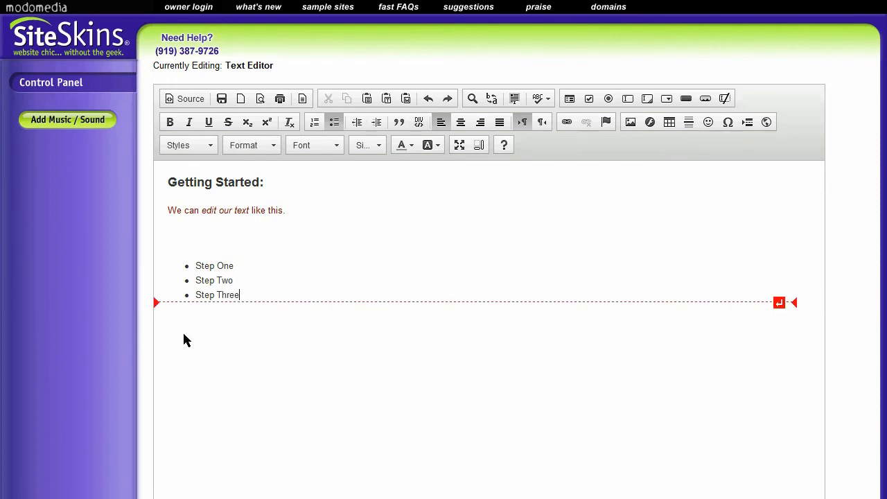
Step: End the bulleted list after "Step Three" and write "Here's a line" as normal text below it
{"action": "key", "text": "Return"}
{"action": "left_click", "coordinate": [334, 123]}
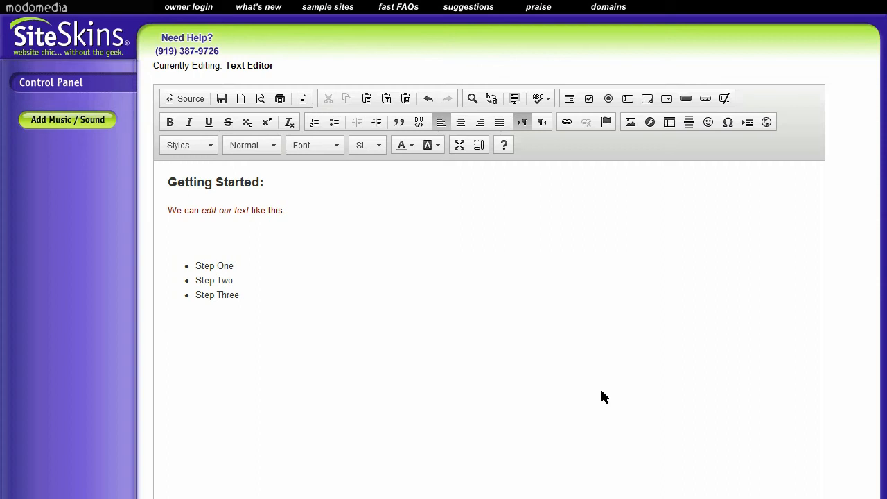
{"action": "type", "text": "Here's a "}
{"action": "type", "text": "Link"}
{"action": "key", "text": "BackSpace"}
{"action": "key", "text": "BackSpace"}
{"action": "type", "text": "ne"}
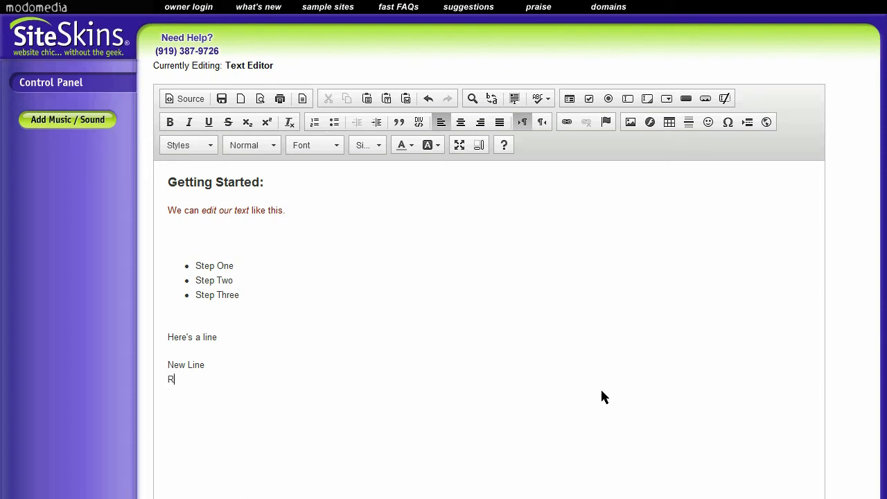
Step: Complete the line "Right Underneath" directly below "New Line"
{"action": "type", "text": "ght Underneath"}
Step: Try block quote formatting on the "New Line" and "Right Underneath" text, and undo that change
{"action": "left_click", "coordinate": [398, 125]}
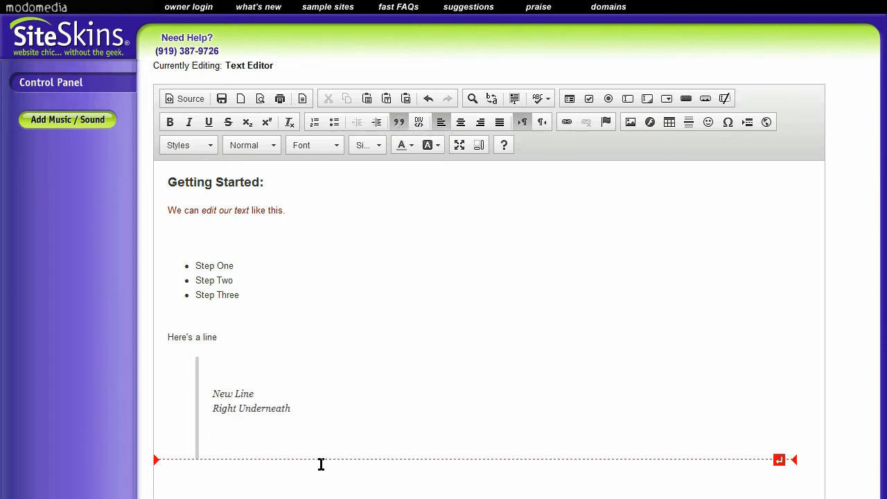
{"action": "key", "text": "ctrl+z"}
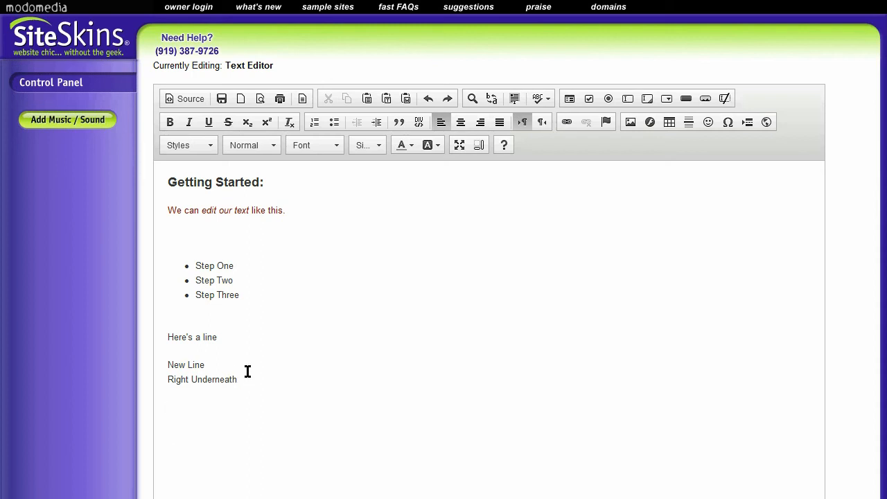
{"action": "type", "text": "this"}
{"action": "key", "text": "ctrl+z"}
{"action": "left_click", "coordinate": [322, 349]}
{"action": "scroll", "coordinate": [633, 386], "scroll_direction": "down", "scroll_amount": 2}
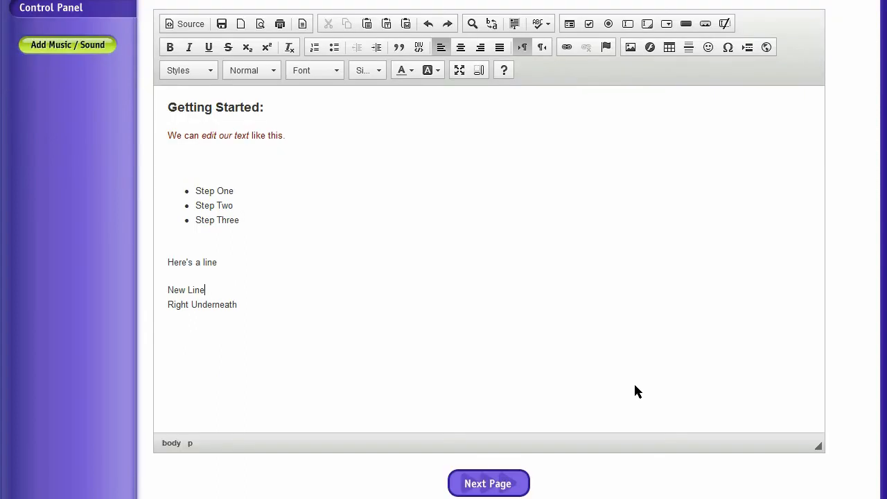
{"action": "scroll", "coordinate": [635, 387], "scroll_direction": "up", "scroll_amount": 2}
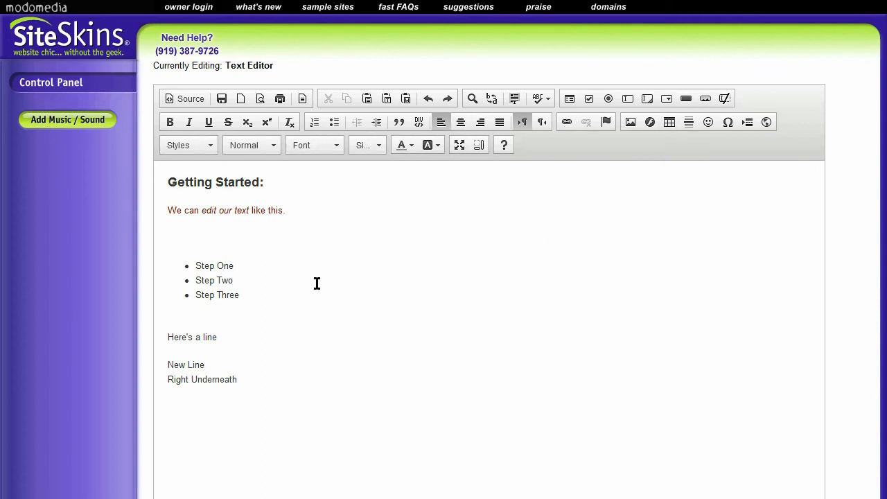
{"action": "left_click", "coordinate": [221, 285]}
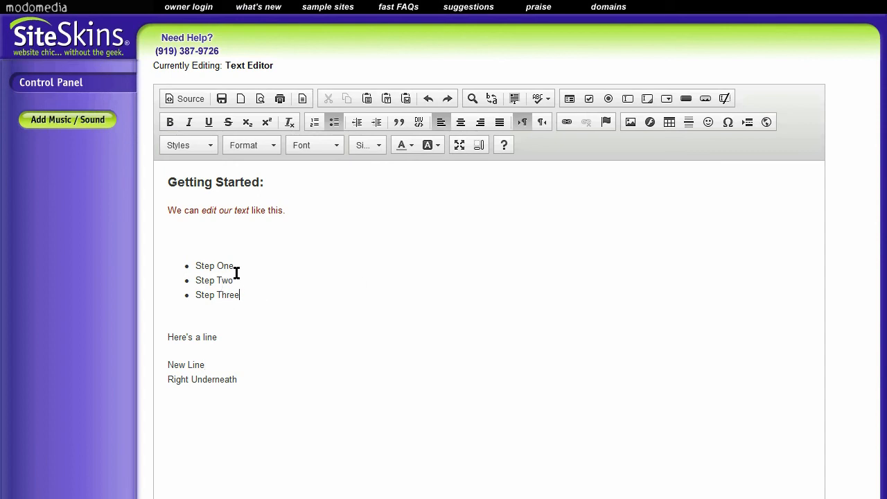
Step: Center the line "Here's a line" and make it bold
{"action": "left_click_drag", "start_coordinate": [245, 378], "coordinate": [162, 339]}
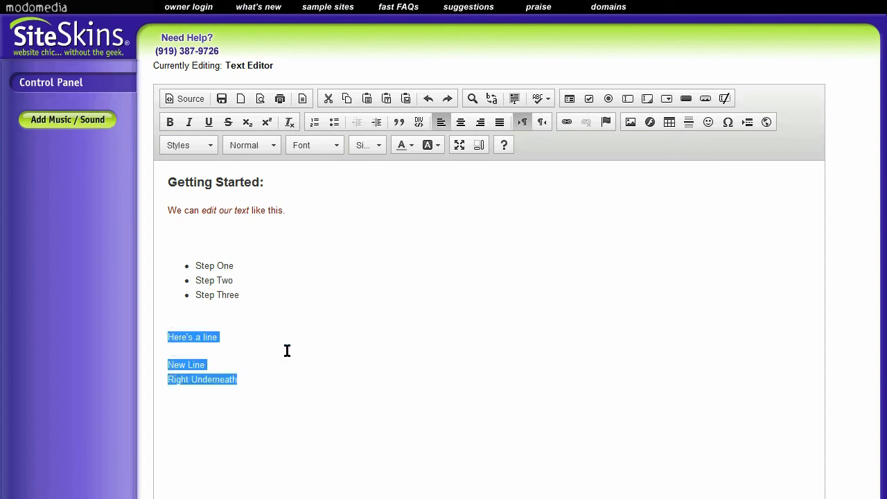
{"action": "left_click", "coordinate": [238, 336]}
{"action": "left_click_drag", "start_coordinate": [218, 335], "coordinate": [142, 340]}
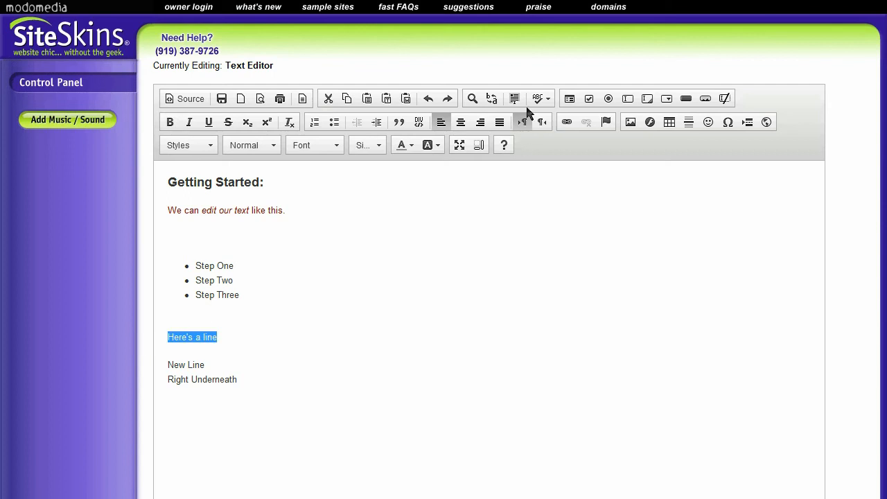
{"action": "left_click", "coordinate": [463, 124]}
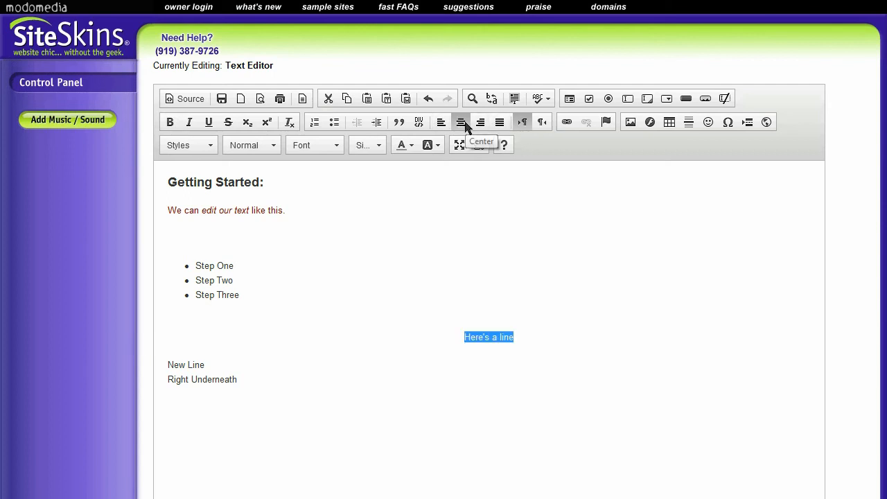
{"action": "left_click", "coordinate": [170, 122]}
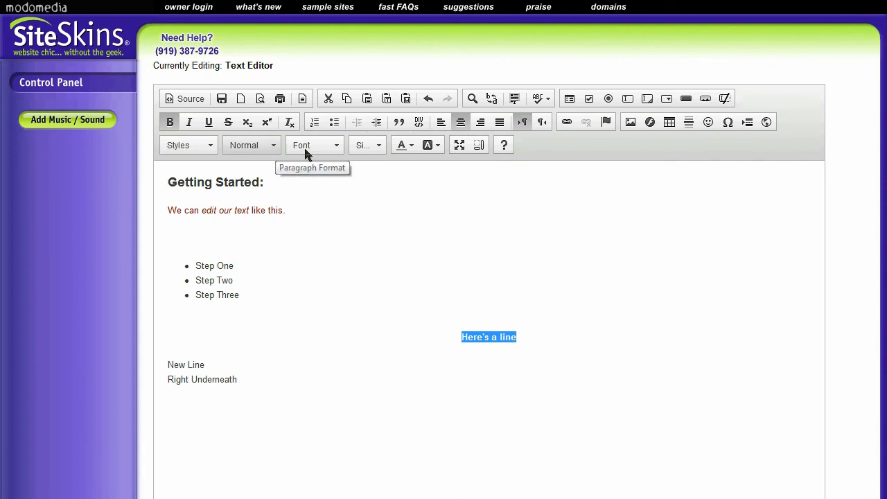
Step: Set the font of "Here's a line" to Tahoma and its size to 24
{"action": "left_click", "coordinate": [338, 144]}
{"action": "left_click", "coordinate": [315, 210]}
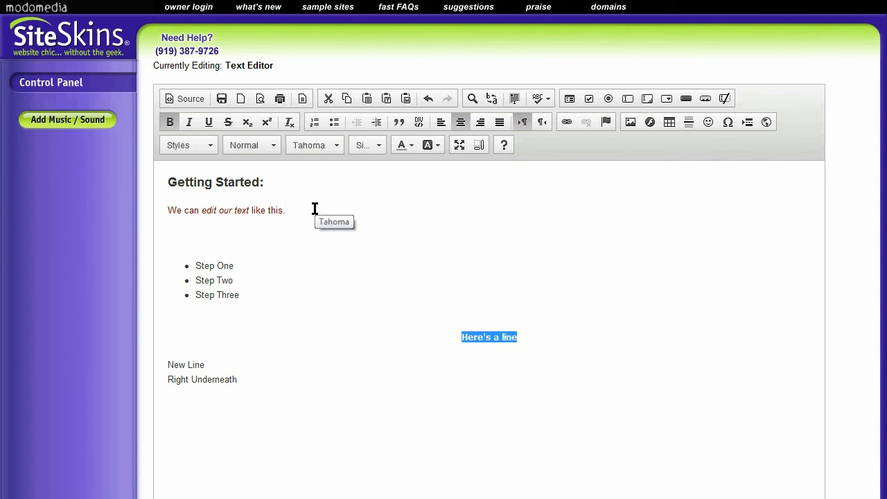
{"action": "left_click", "coordinate": [381, 146]}
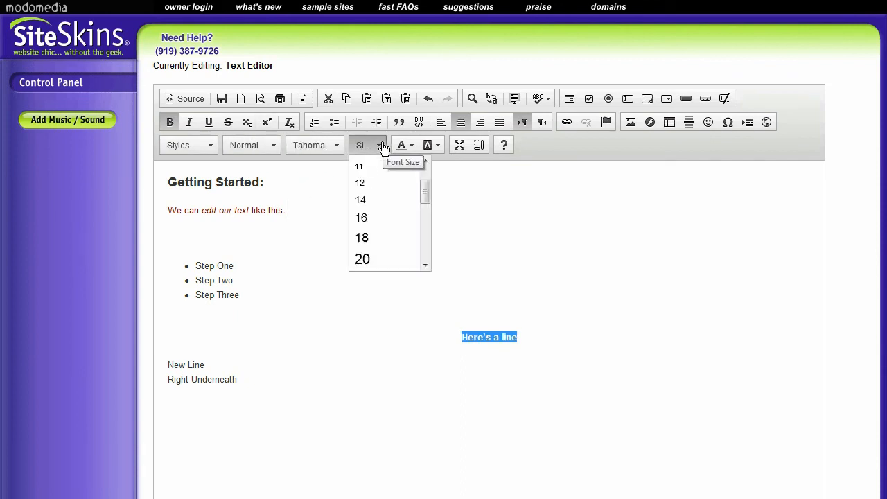
{"action": "left_click", "coordinate": [373, 259]}
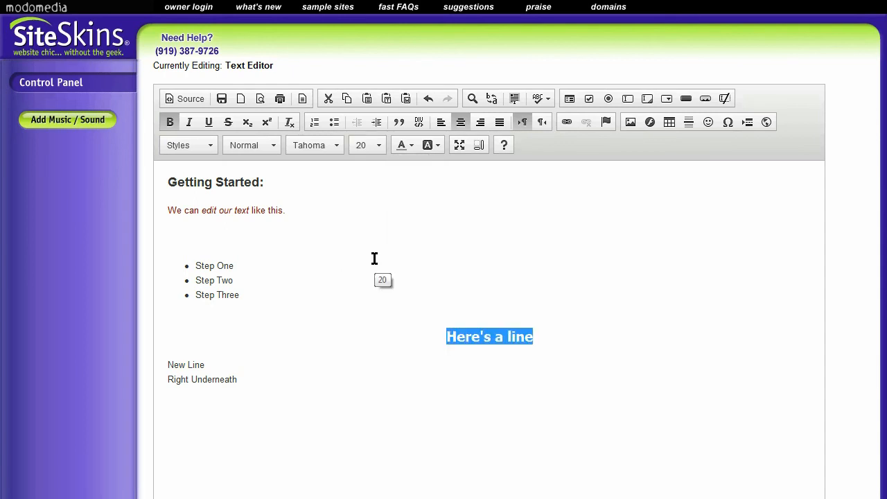
{"action": "left_click", "coordinate": [377, 146]}
{"action": "scroll", "coordinate": [388, 243], "scroll_direction": "down", "scroll_amount": 2}
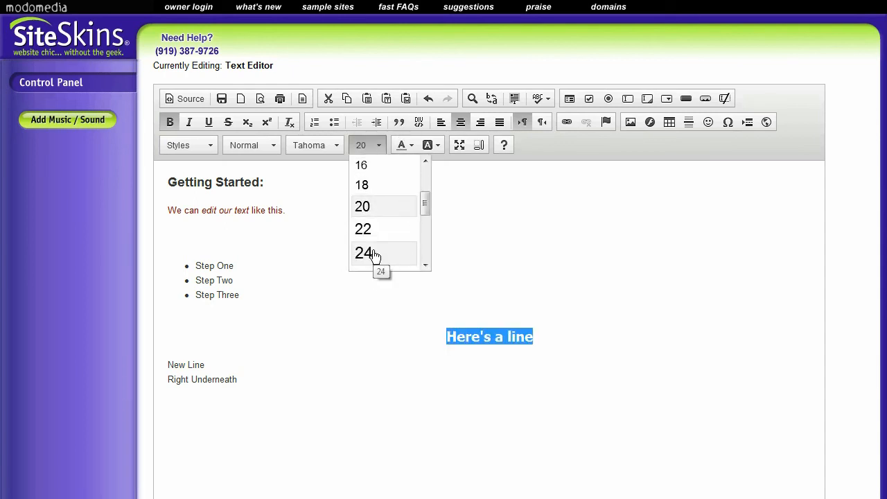
{"action": "left_click", "coordinate": [374, 255]}
{"action": "left_click", "coordinate": [358, 320]}
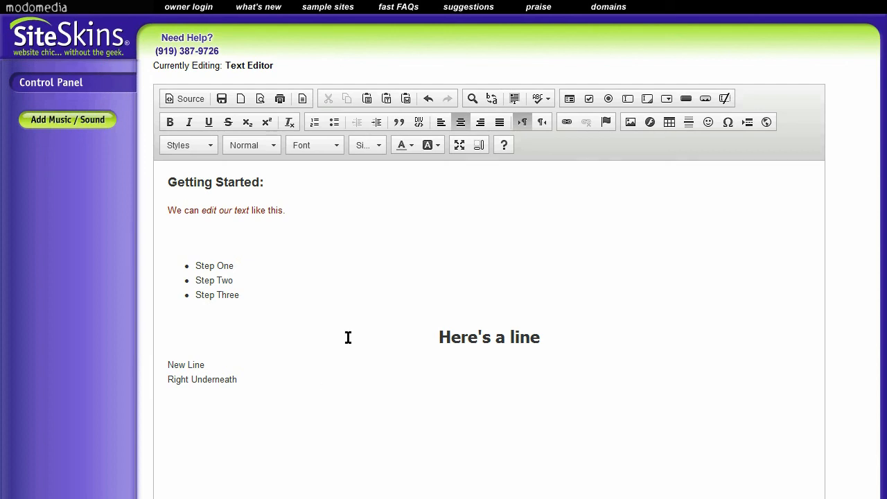
Step: Maximize the text editor to view the content in full screen, and restore it to its normal size
{"action": "scroll", "coordinate": [349, 338], "scroll_direction": "down", "scroll_amount": 1}
{"action": "scroll", "coordinate": [352, 339], "scroll_direction": "up", "scroll_amount": 1}
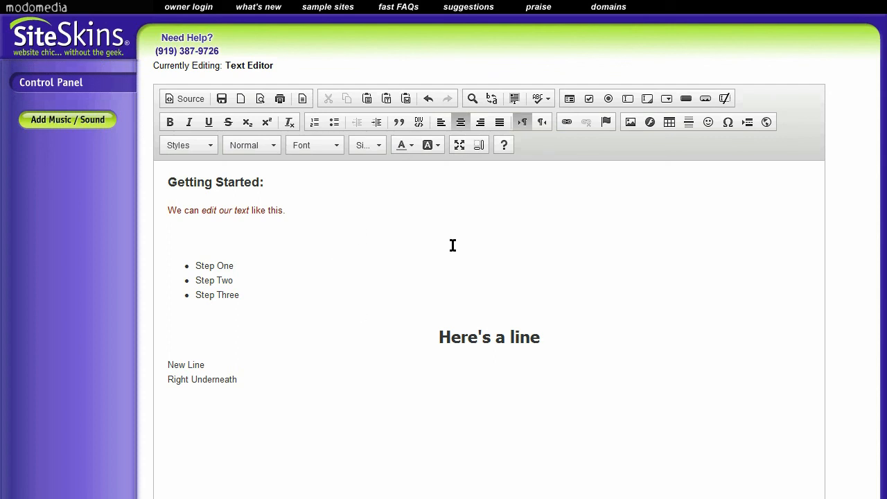
{"action": "left_click", "coordinate": [459, 146]}
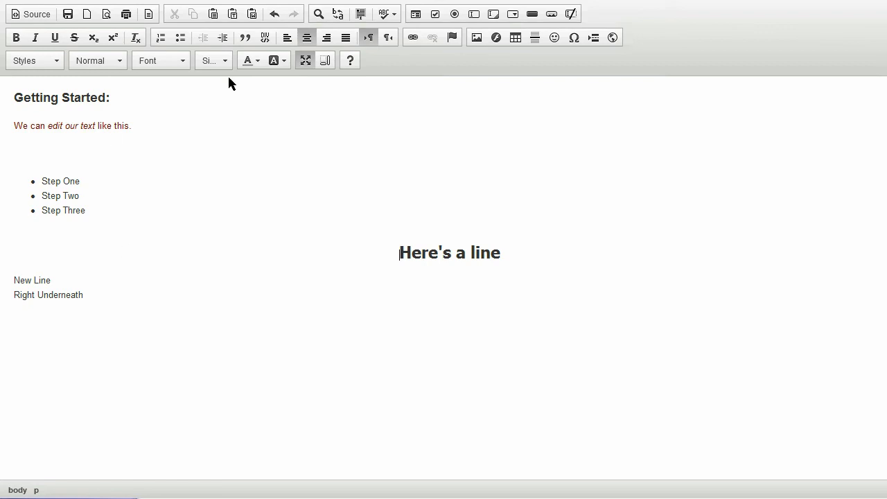
{"action": "left_click", "coordinate": [182, 172]}
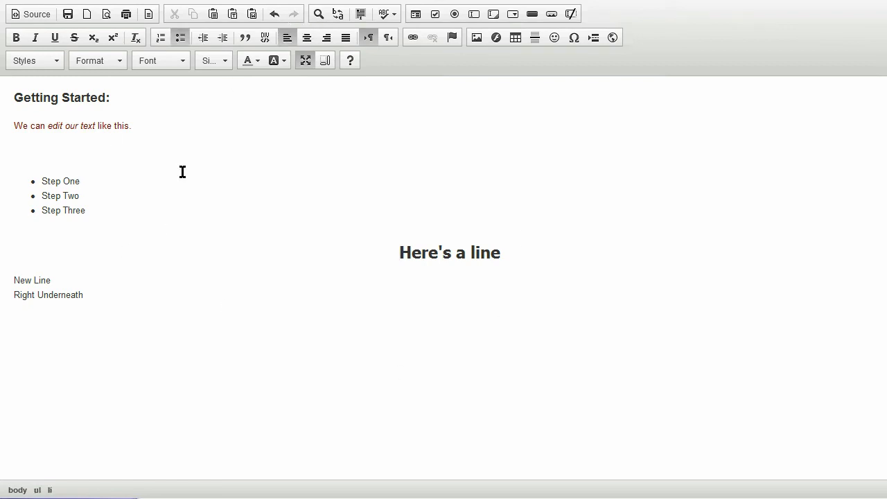
{"action": "left_click", "coordinate": [234, 311]}
{"action": "left_click", "coordinate": [228, 273]}
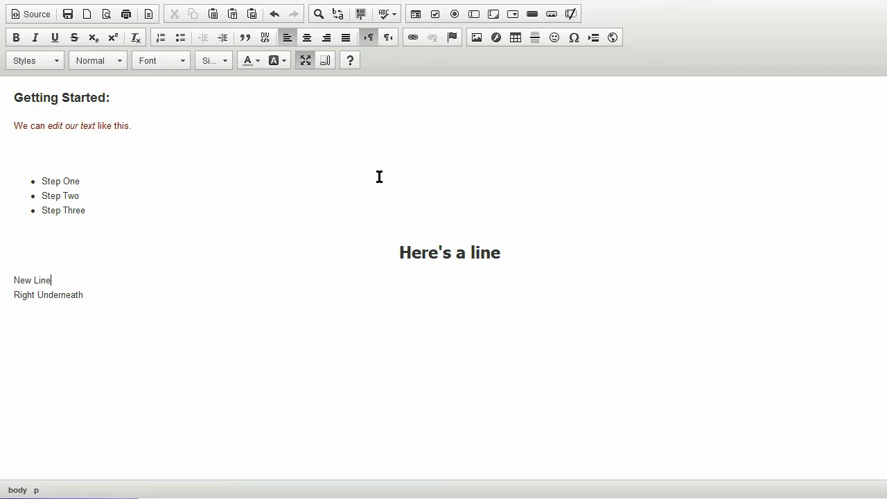
{"action": "left_click", "coordinate": [231, 217]}
{"action": "left_click", "coordinate": [218, 145]}
{"action": "left_click", "coordinate": [234, 225]}
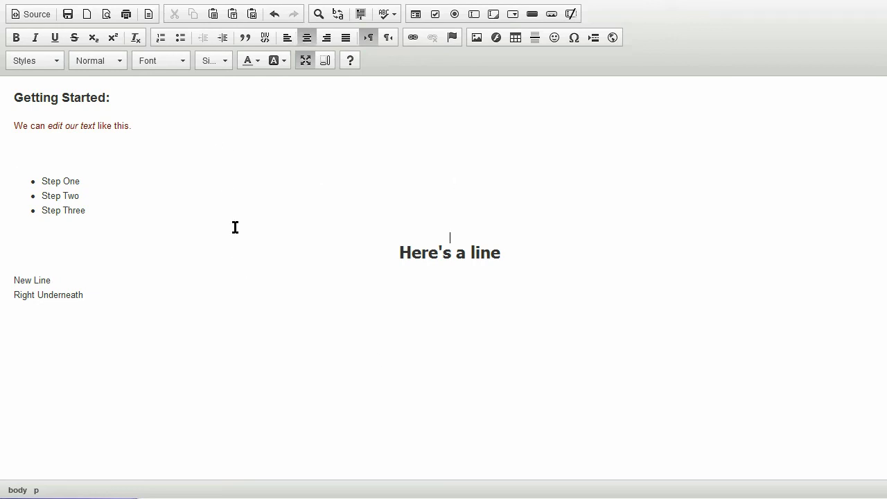
{"action": "left_click", "coordinate": [306, 60]}
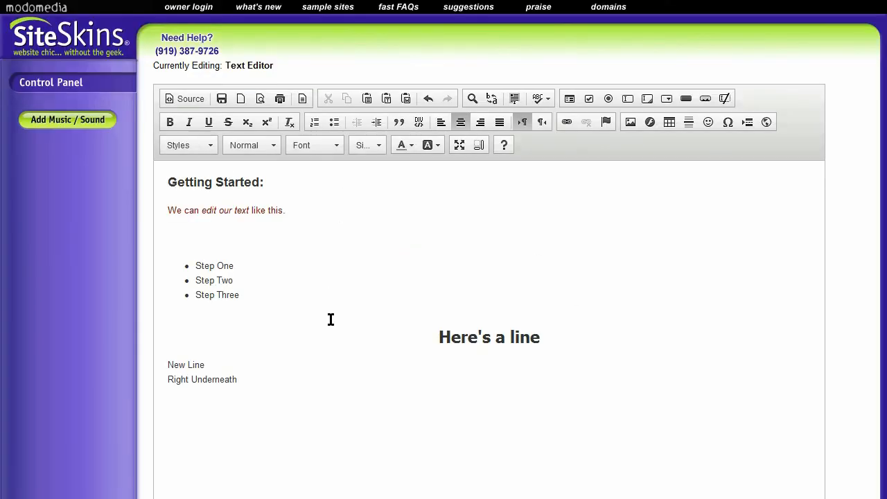
Step: Publish the Text Editor page and exit the editor
{"action": "scroll", "coordinate": [346, 320], "scroll_direction": "down", "scroll_amount": 3}
{"action": "left_click", "coordinate": [487, 456]}
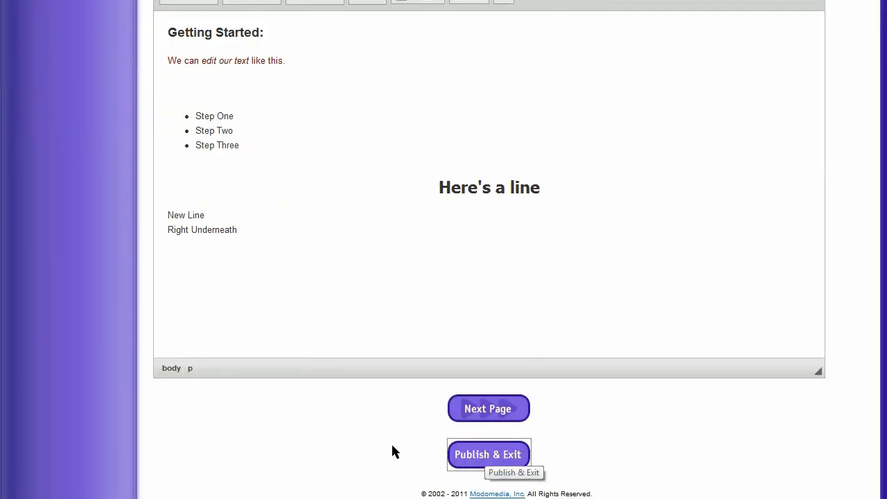